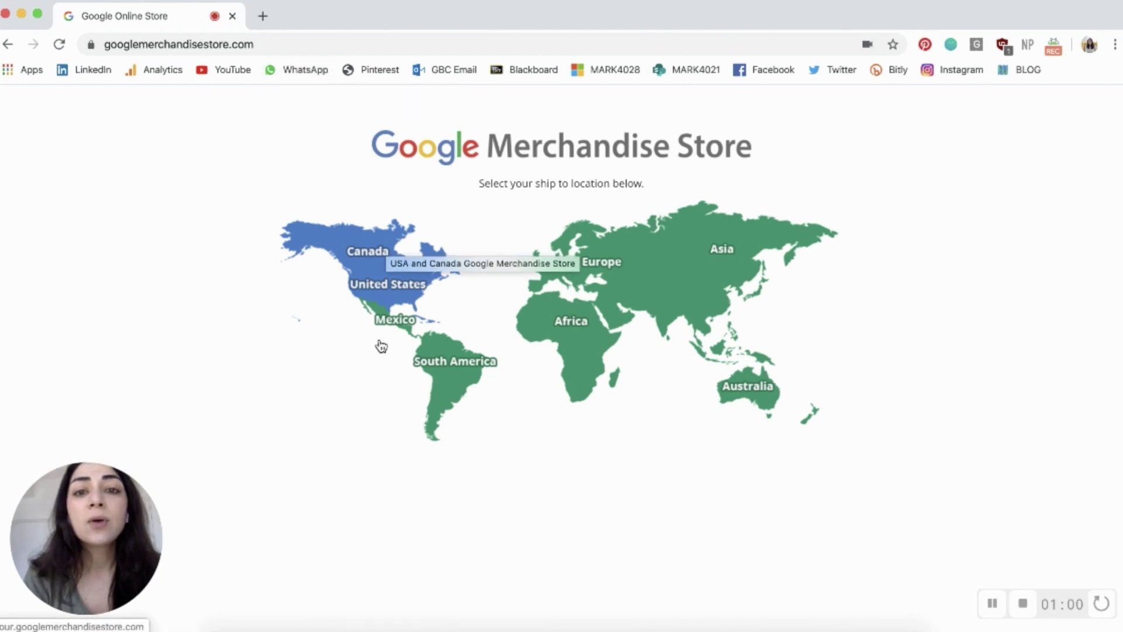
Step: Open the USA and Canada Google Merchandise Store and look over its home page
{"action": "left_click", "coordinate": [384, 278]}
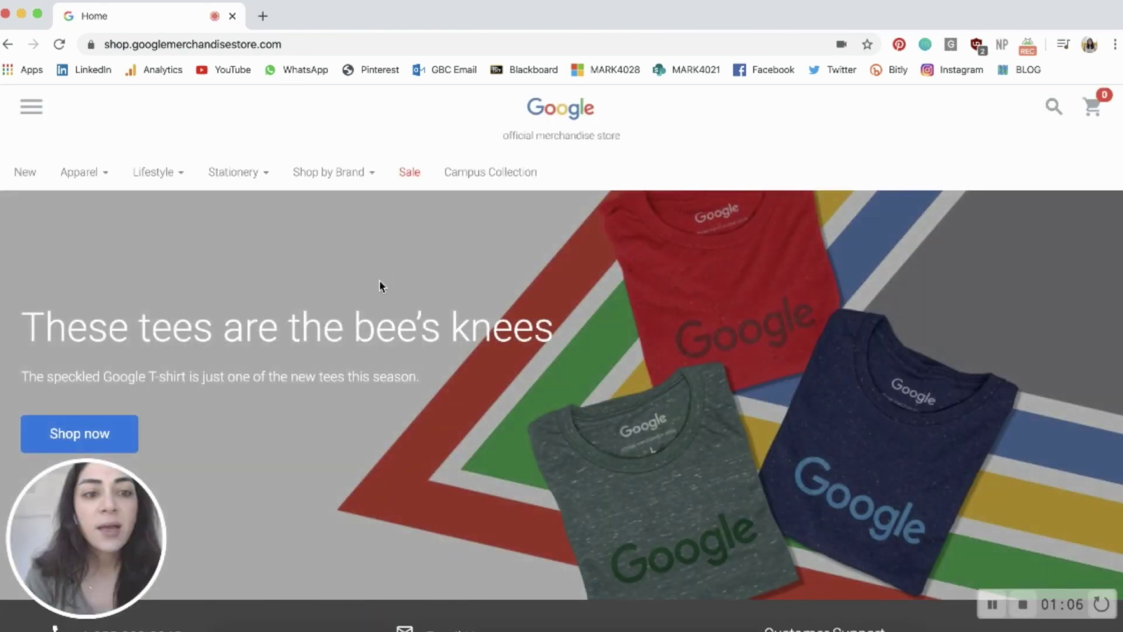
{"action": "scroll", "coordinate": [381, 513], "scroll_direction": "down", "scroll_amount": 2}
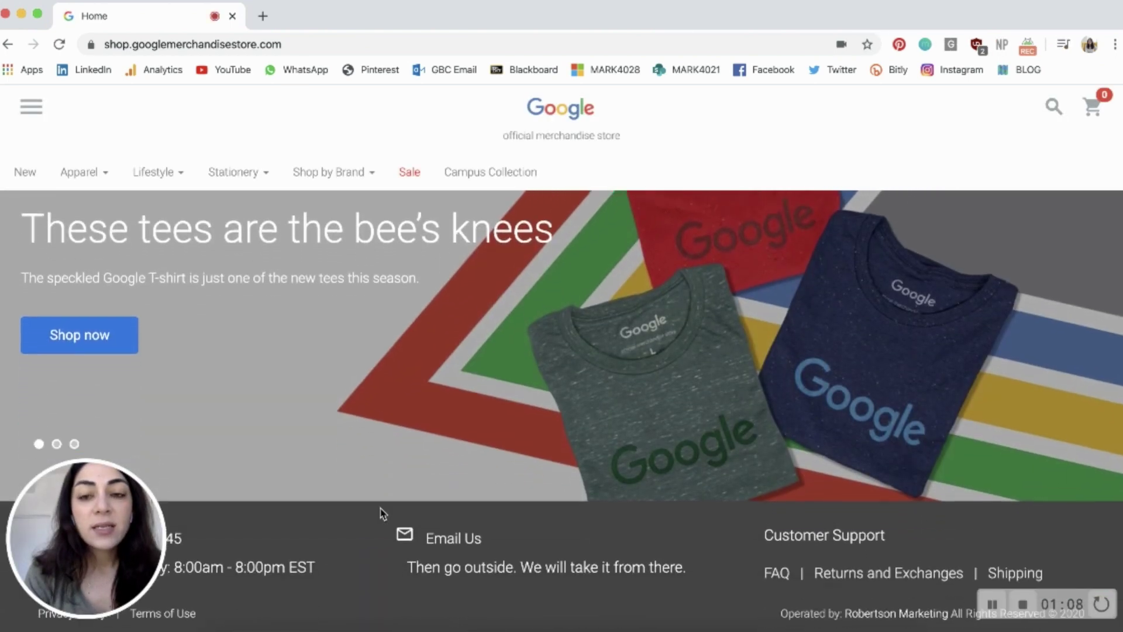
{"action": "scroll", "coordinate": [363, 363], "scroll_direction": "up", "scroll_amount": 2}
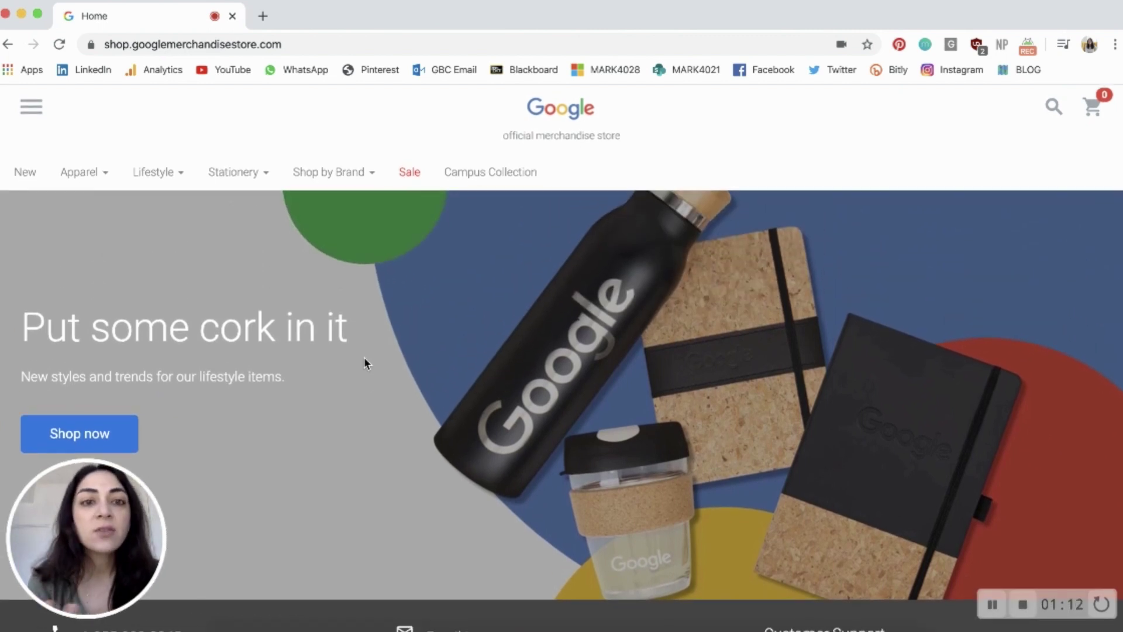
{"action": "scroll", "coordinate": [363, 357], "scroll_direction": "down", "scroll_amount": 1}
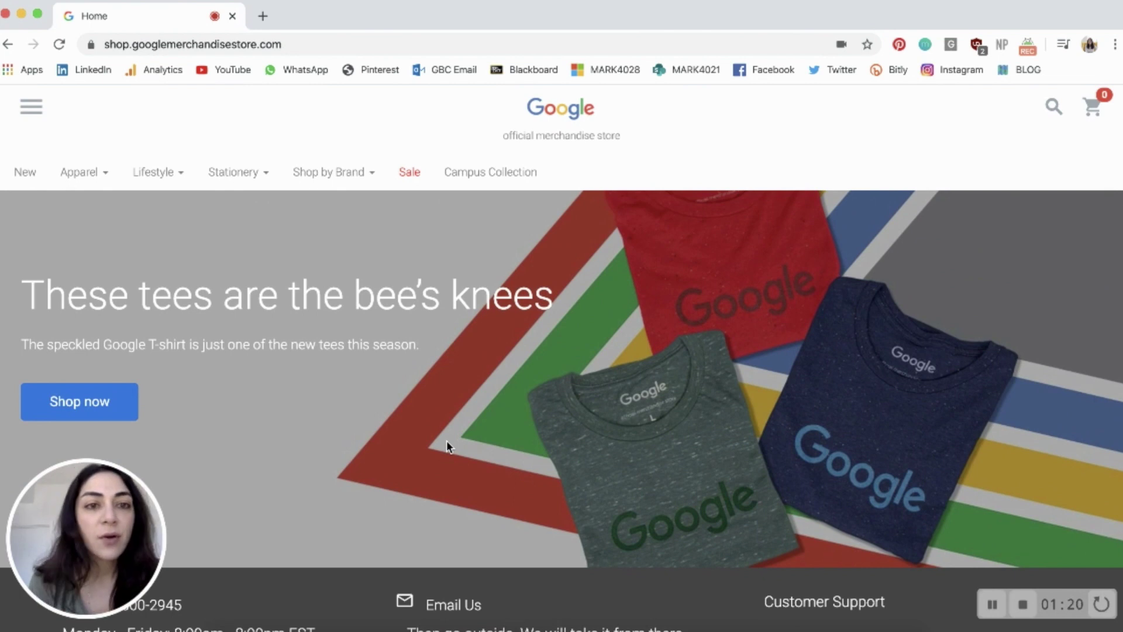
Step: Look through the subcategories offered under Apparel, Lifestyle, Stationery and Shop by Brand
{"action": "mouse_move", "coordinate": [82, 174]}
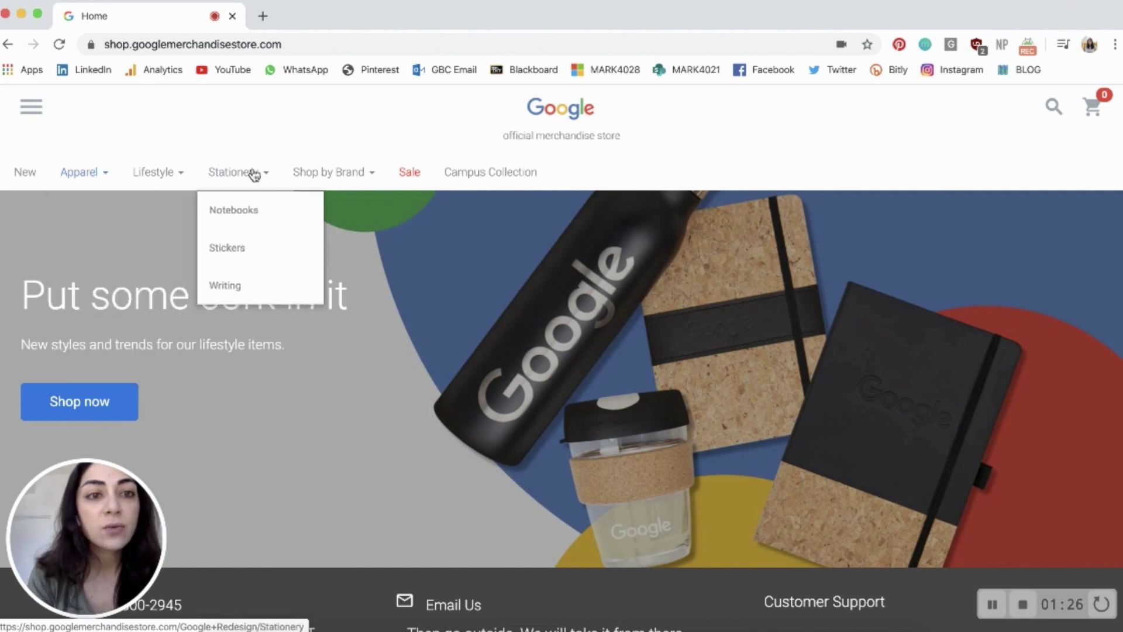
{"action": "mouse_move", "coordinate": [292, 177]}
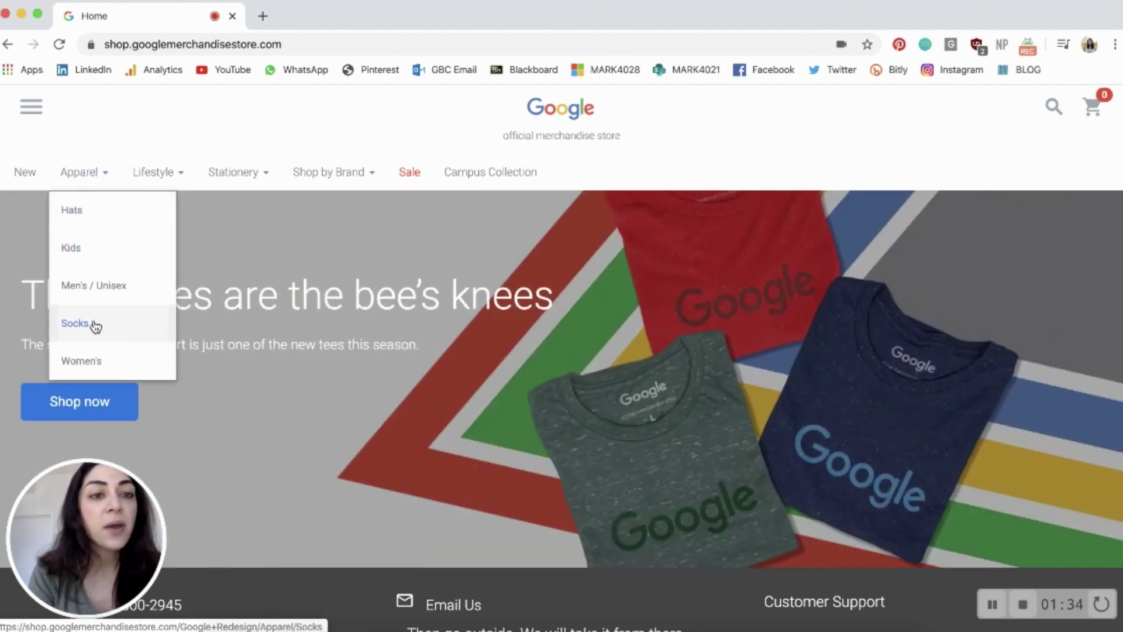
{"action": "mouse_move", "coordinate": [178, 176]}
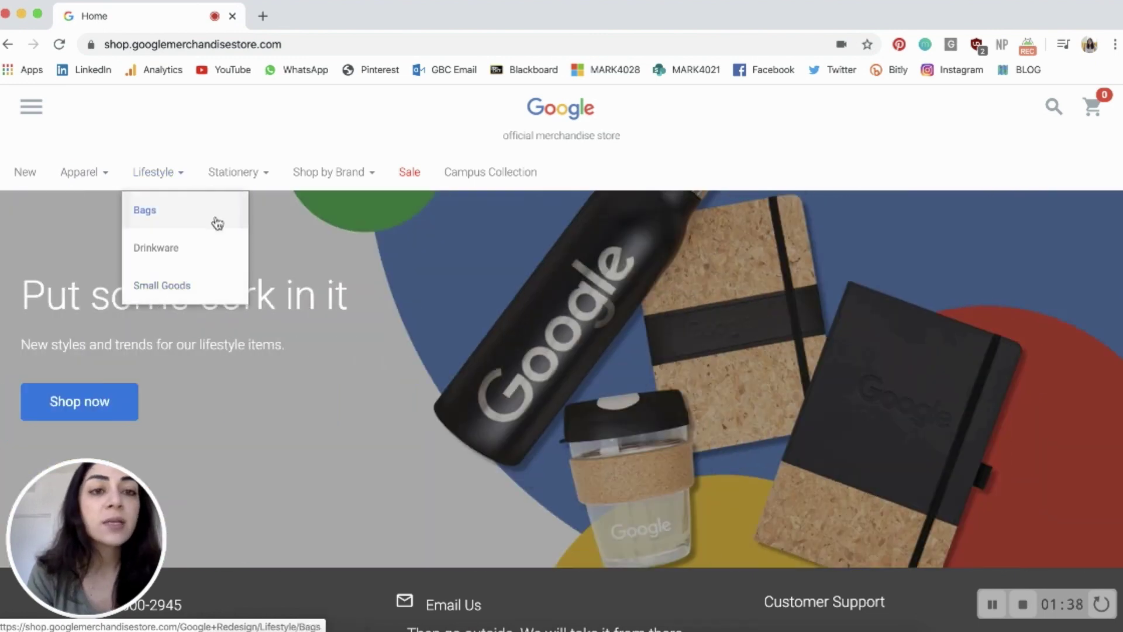
{"action": "mouse_move", "coordinate": [258, 170]}
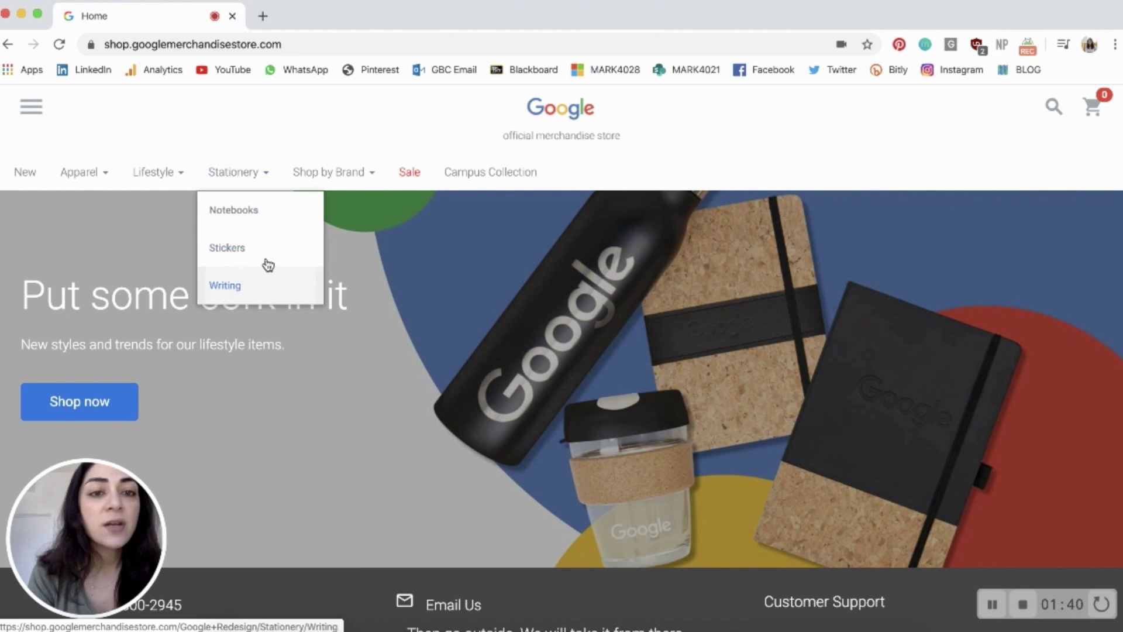
{"action": "mouse_move", "coordinate": [351, 176]}
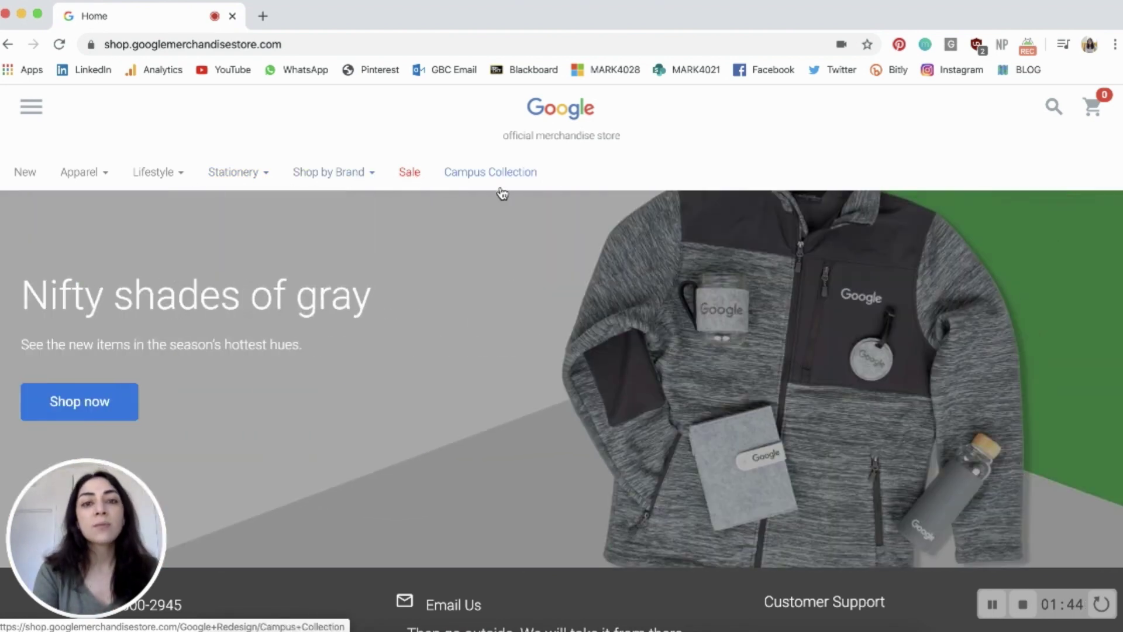
Step: Open the Campus Collection and browse its products and prices
{"action": "left_click", "coordinate": [491, 174]}
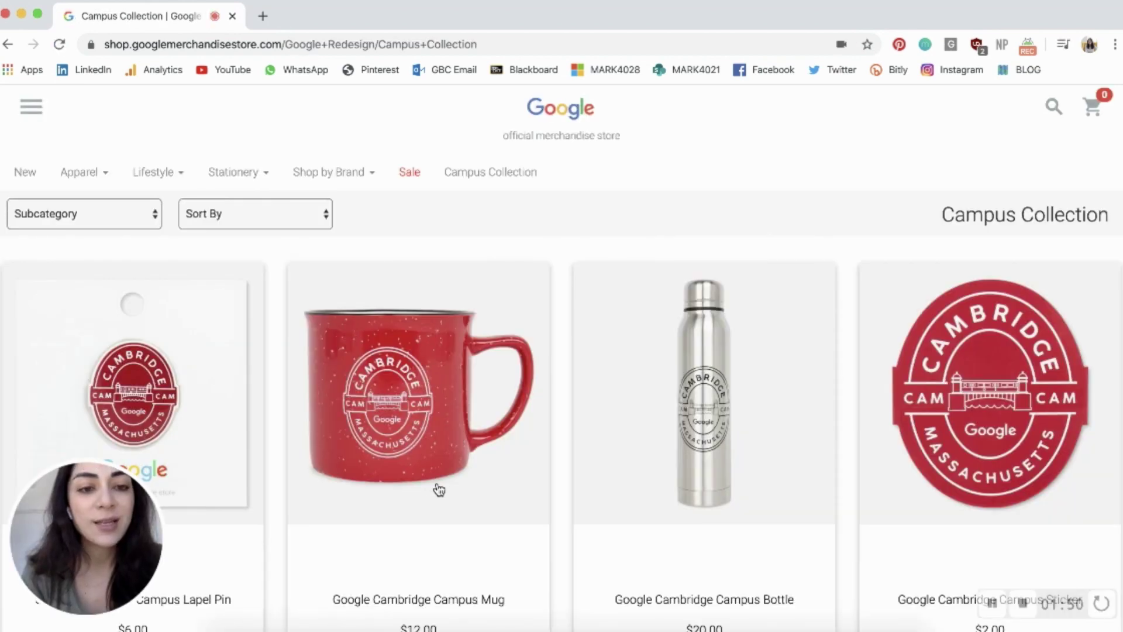
{"action": "scroll", "coordinate": [439, 489], "scroll_direction": "down", "scroll_amount": 3}
{"action": "scroll", "coordinate": [433, 404], "scroll_direction": "up", "scroll_amount": 3}
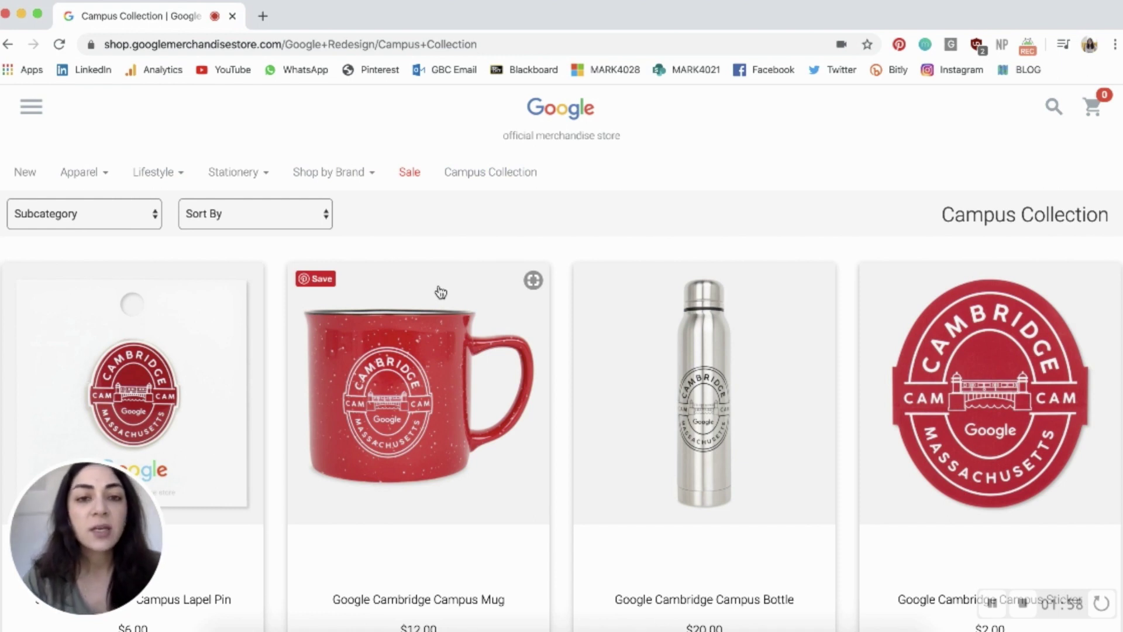
{"action": "scroll", "coordinate": [398, 378], "scroll_direction": "down", "scroll_amount": 3}
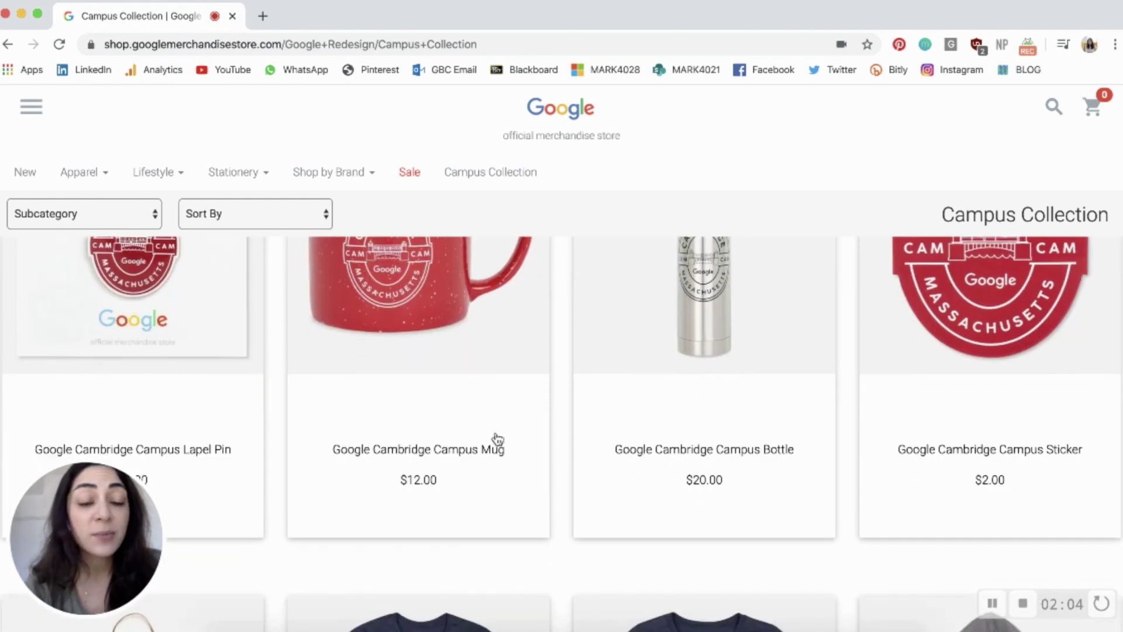
{"action": "scroll", "coordinate": [448, 481], "scroll_direction": "down", "scroll_amount": 5}
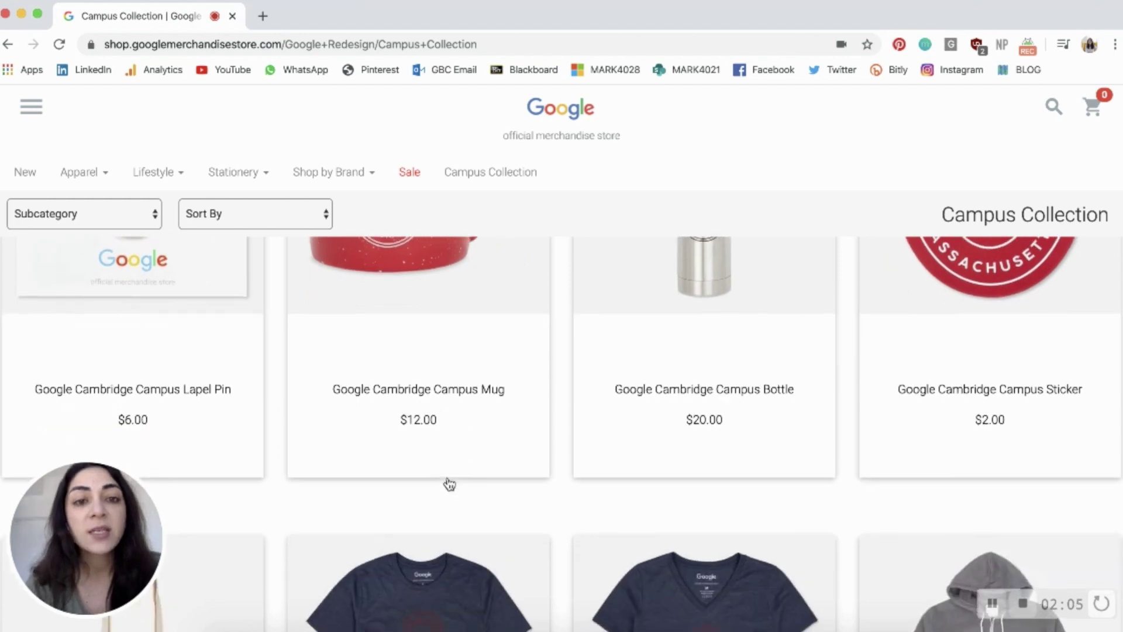
{"action": "scroll", "coordinate": [448, 482], "scroll_direction": "down", "scroll_amount": 5}
{"action": "scroll", "coordinate": [448, 482], "scroll_direction": "up", "scroll_amount": 5}
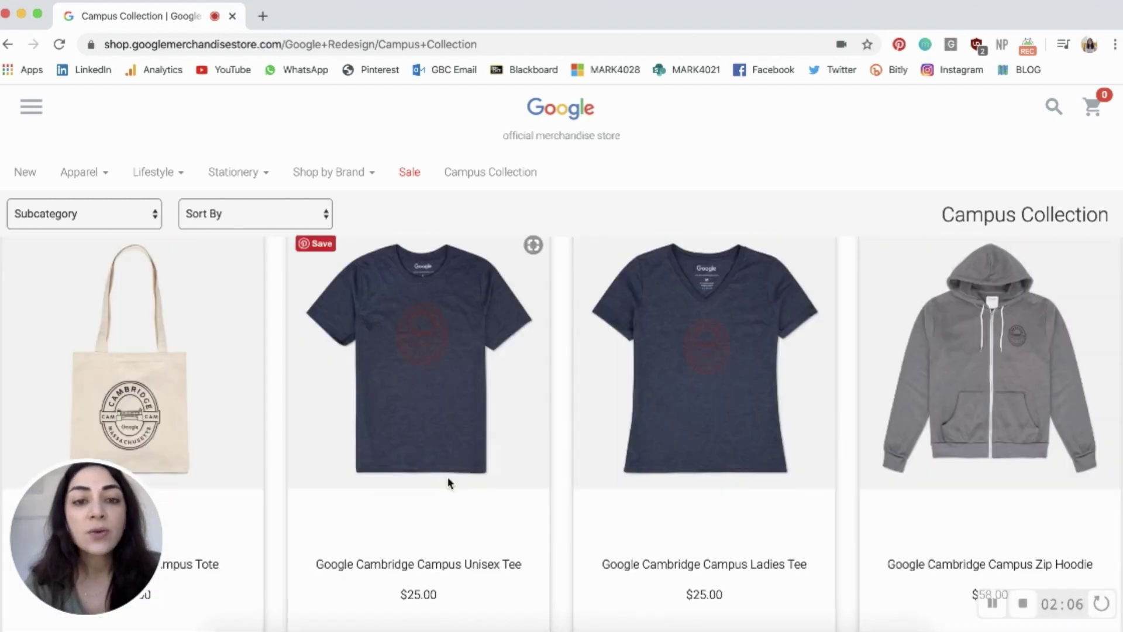
{"action": "scroll", "coordinate": [960, 421], "scroll_direction": "down", "scroll_amount": 3}
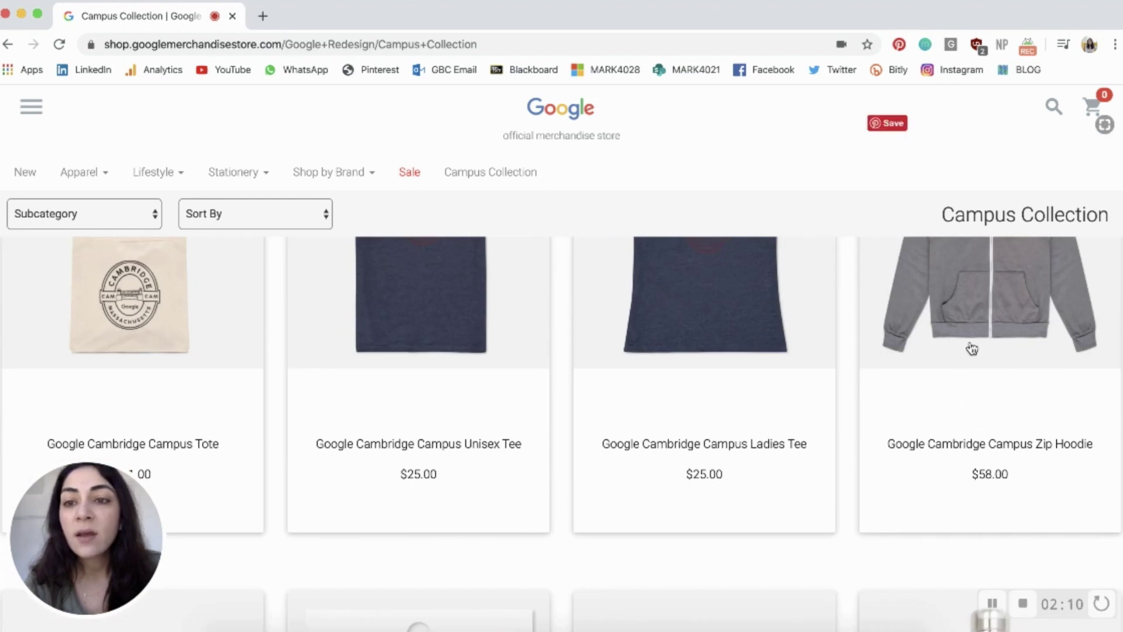
Step: Preview the Google Cambridge Campus Zip Hoodie's purchase options and open its full product page
{"action": "scroll", "coordinate": [972, 348], "scroll_direction": "up", "scroll_amount": 1}
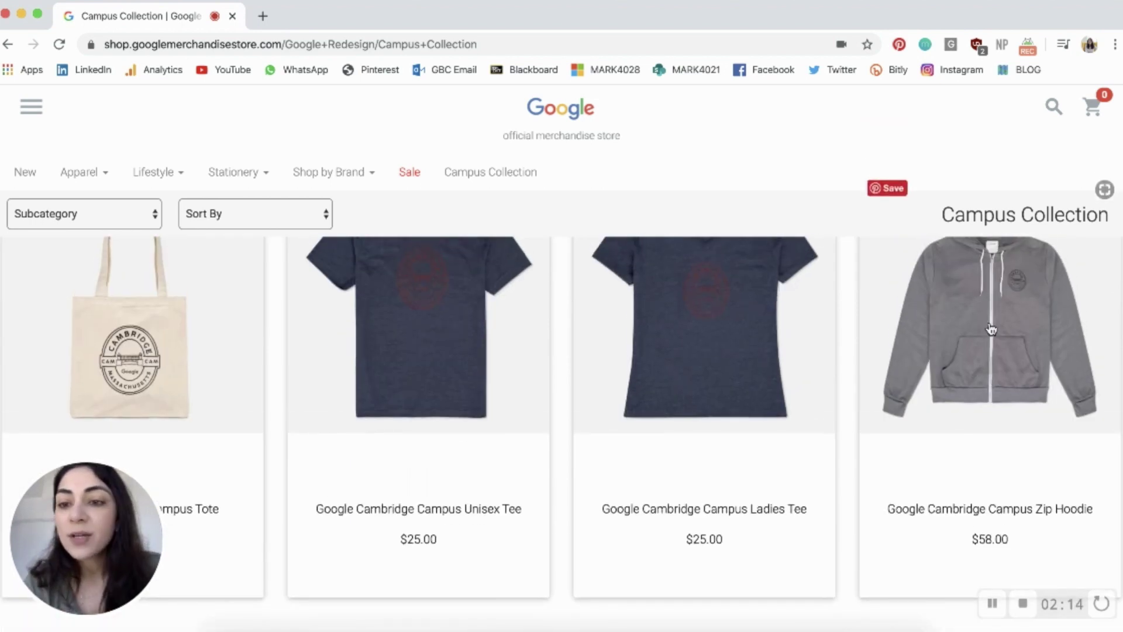
{"action": "mouse_move", "coordinate": [991, 329]}
{"action": "scroll", "coordinate": [976, 346], "scroll_direction": "up", "scroll_amount": 2}
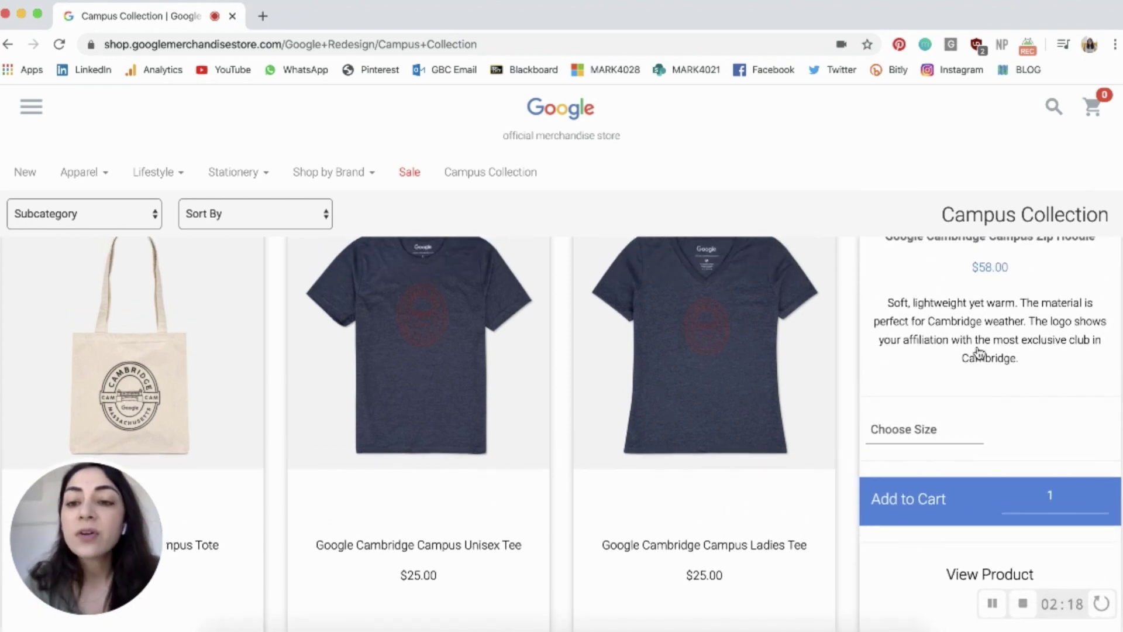
{"action": "scroll", "coordinate": [978, 351], "scroll_direction": "up", "scroll_amount": 2}
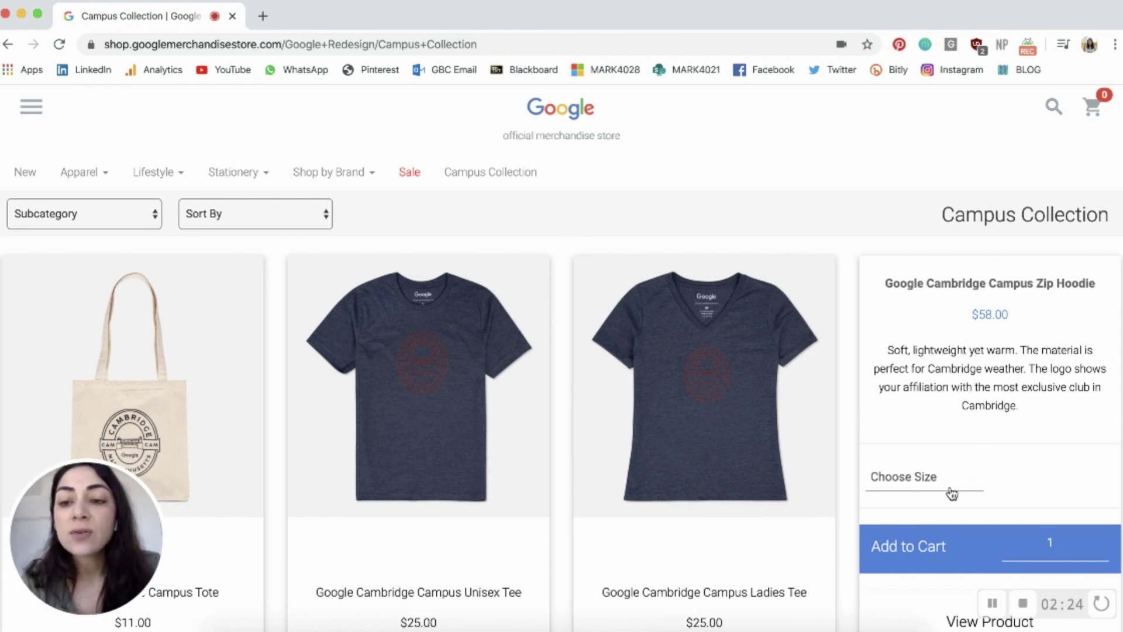
{"action": "scroll", "coordinate": [959, 514], "scroll_direction": "down", "scroll_amount": 2}
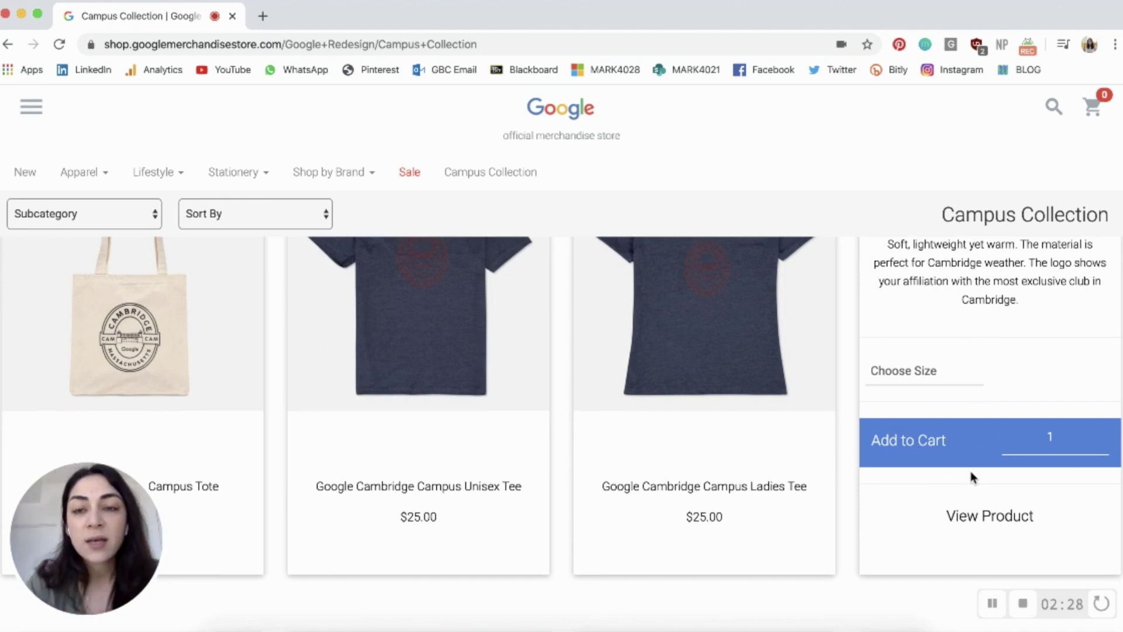
{"action": "left_click", "coordinate": [970, 518]}
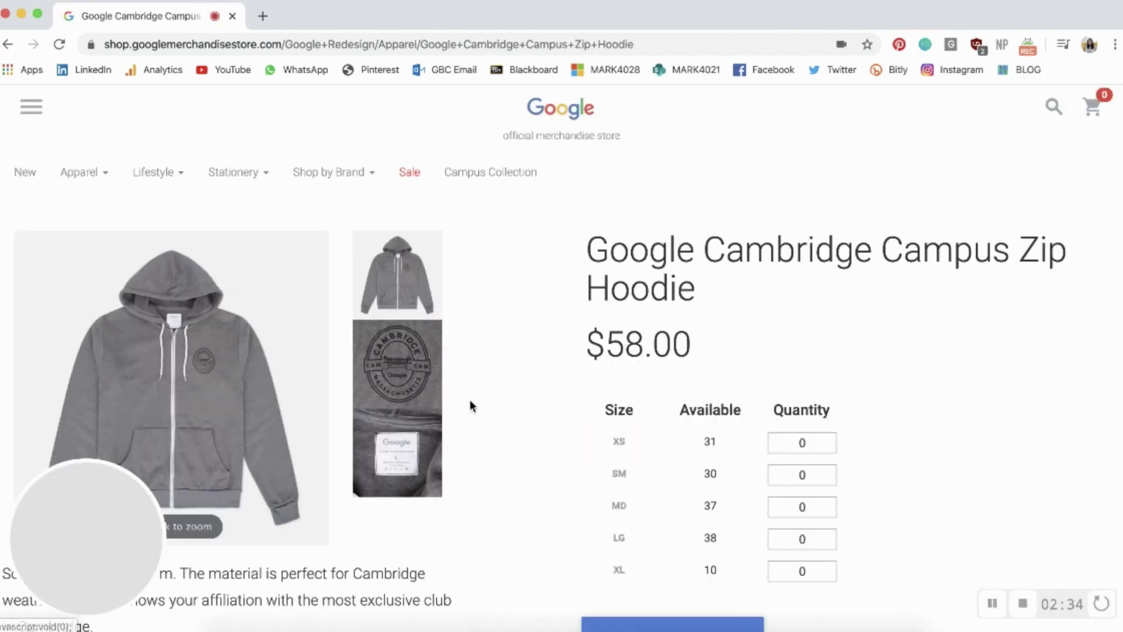
Step: Examine the hoodie's description, size availability, fabric details and related products
{"action": "scroll", "coordinate": [469, 402], "scroll_direction": "down", "scroll_amount": 2}
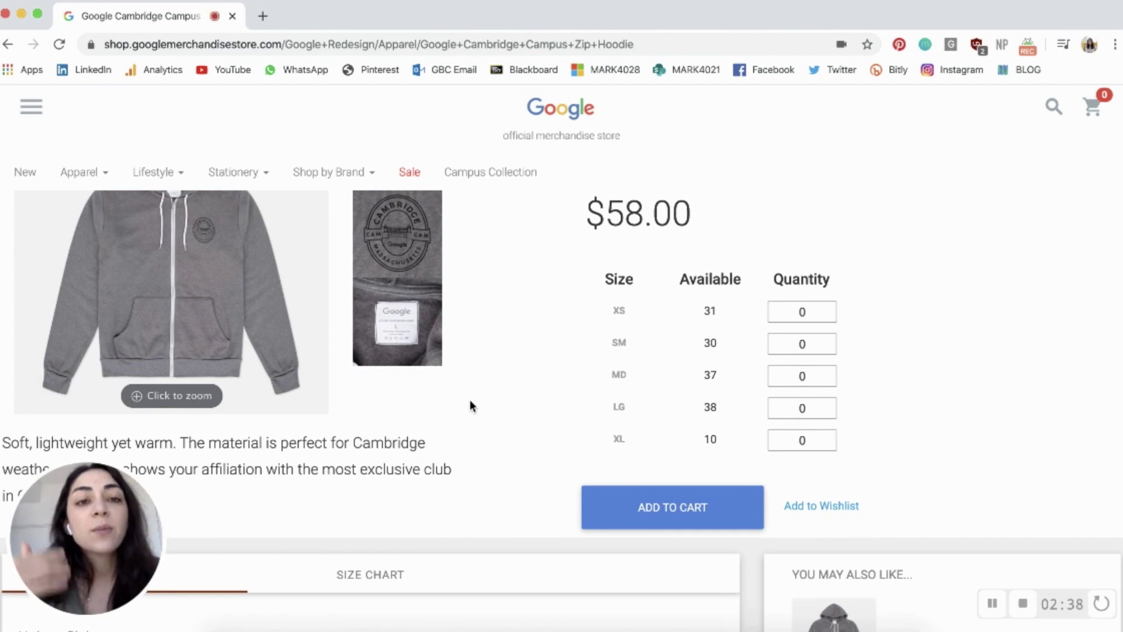
{"action": "scroll", "coordinate": [470, 401], "scroll_direction": "down", "scroll_amount": 8}
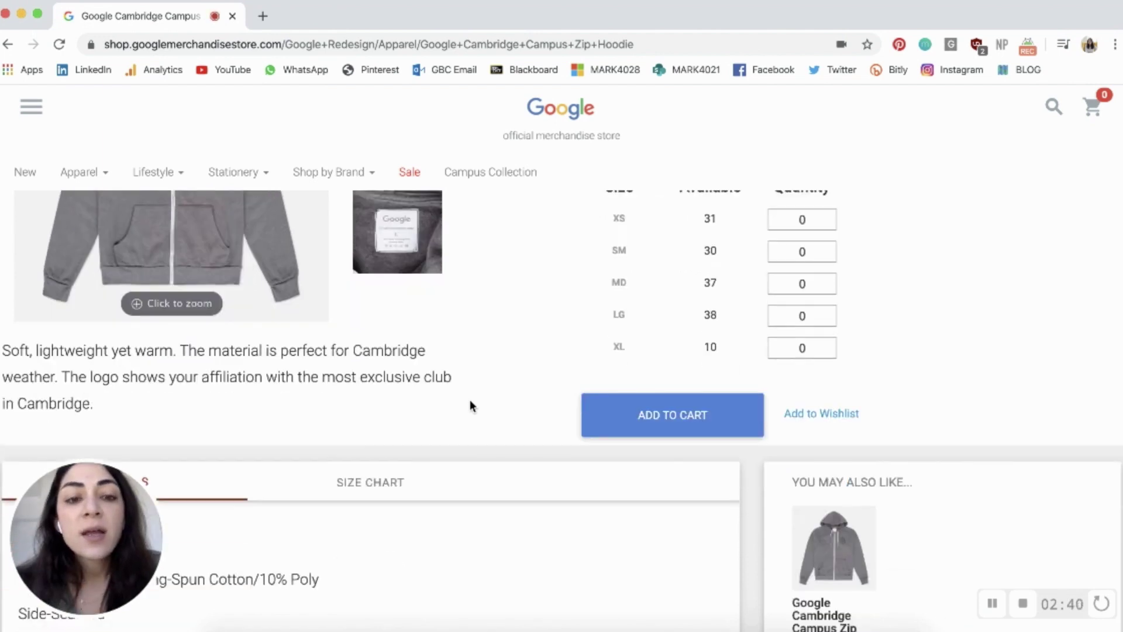
{"action": "scroll", "coordinate": [472, 405], "scroll_direction": "up", "scroll_amount": 3}
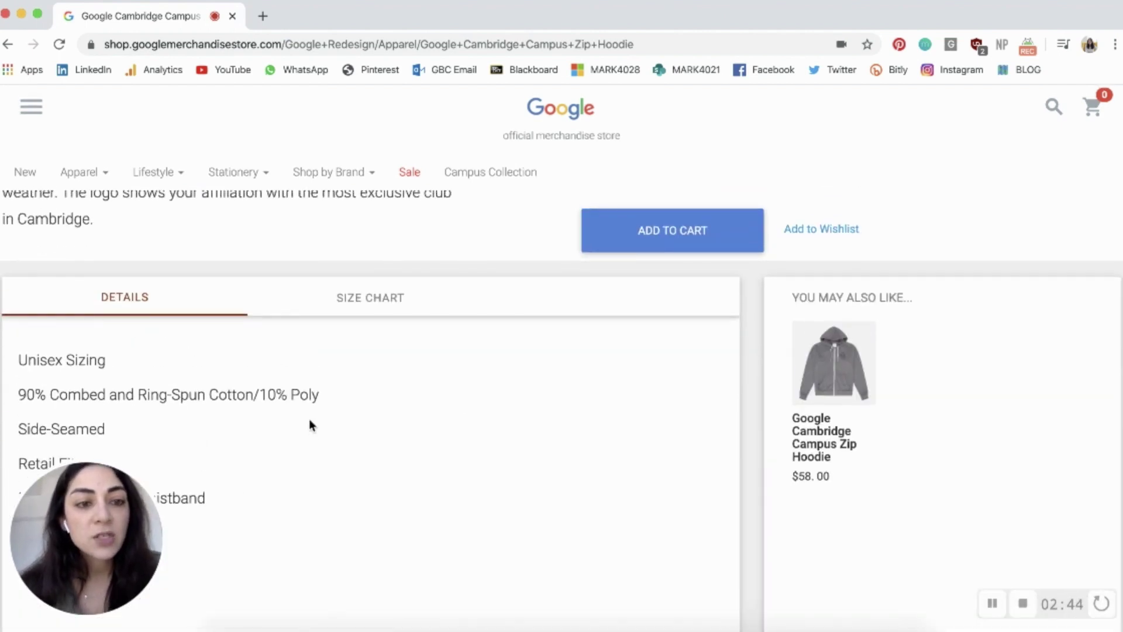
{"action": "scroll", "coordinate": [309, 417], "scroll_direction": "up", "scroll_amount": 4}
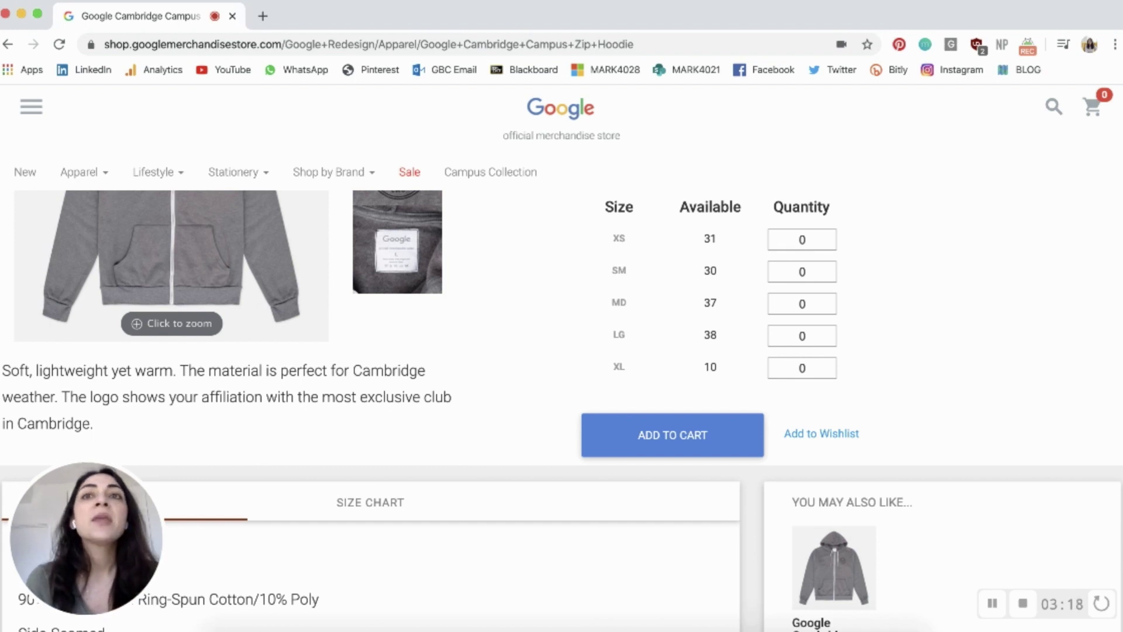
Step: Search Google for "access demo account google analytics" in a new browser tab
{"action": "left_click", "coordinate": [263, 16]}
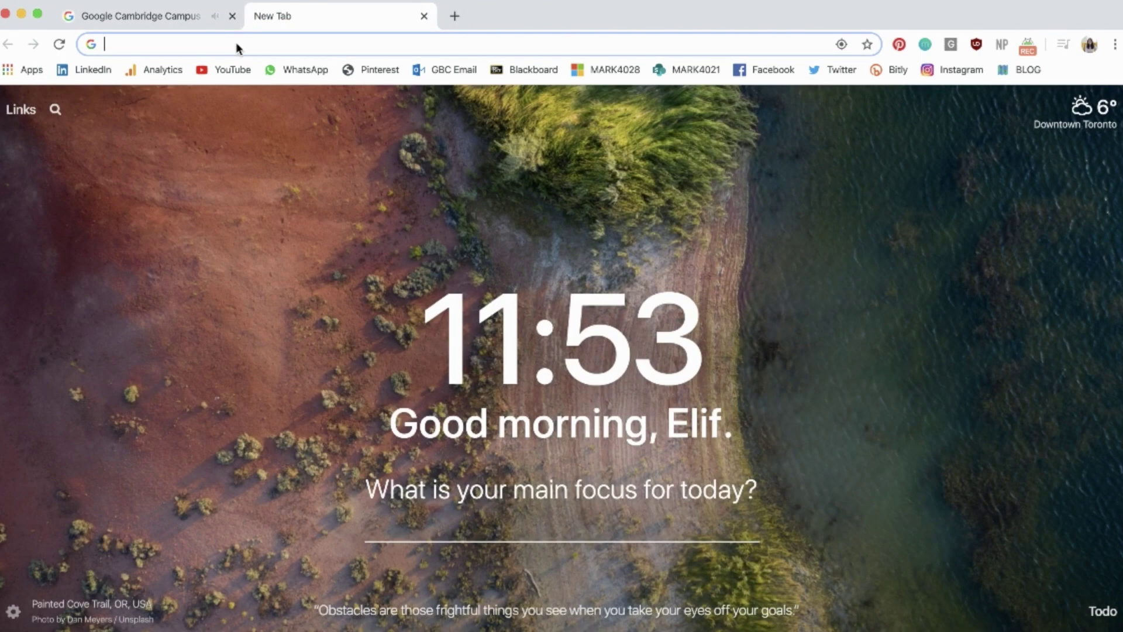
{"action": "type", "text": "access"}
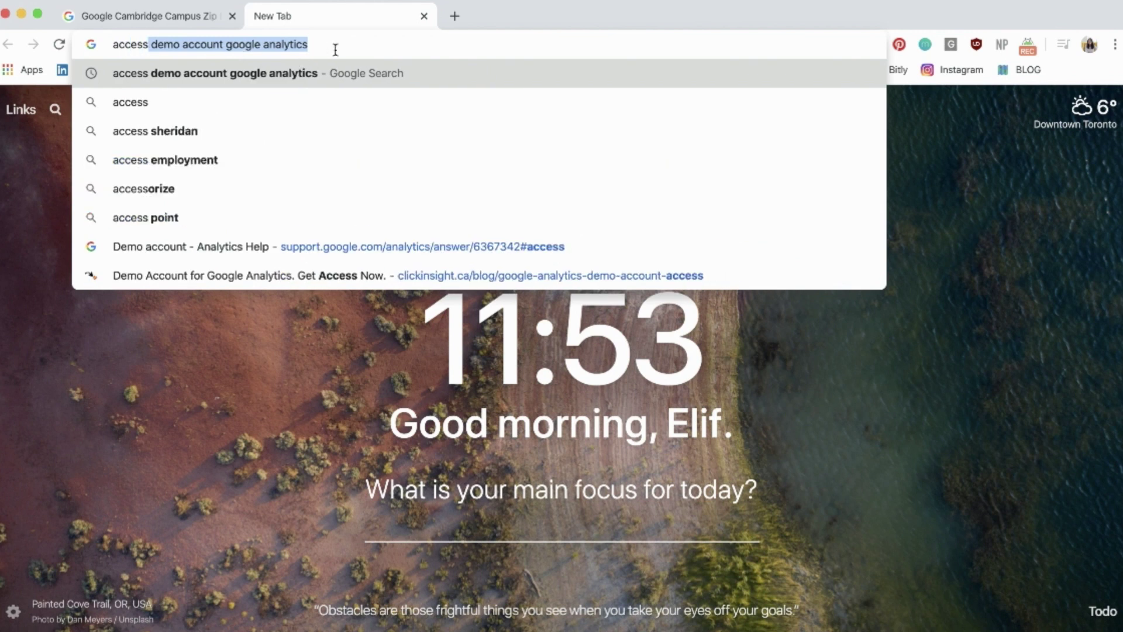
{"action": "key", "text": "Return"}
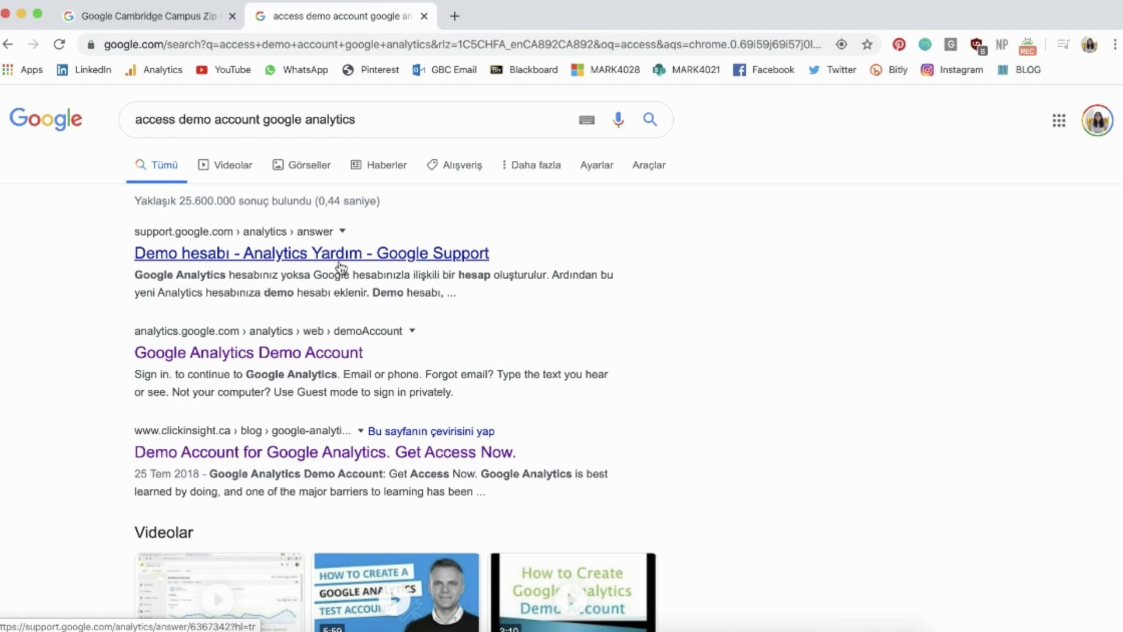
Step: Open the Analytics Help article on the demo account and follow its ACCESS DEMO ACCOUNT link
{"action": "left_click", "coordinate": [228, 353]}
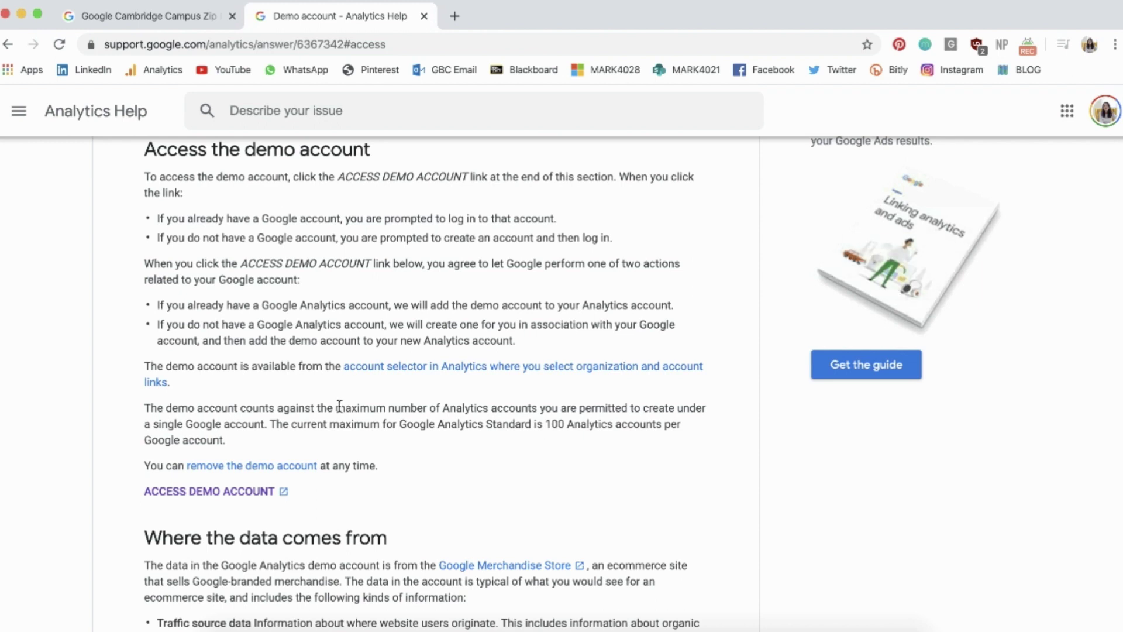
{"action": "left_click", "coordinate": [240, 493]}
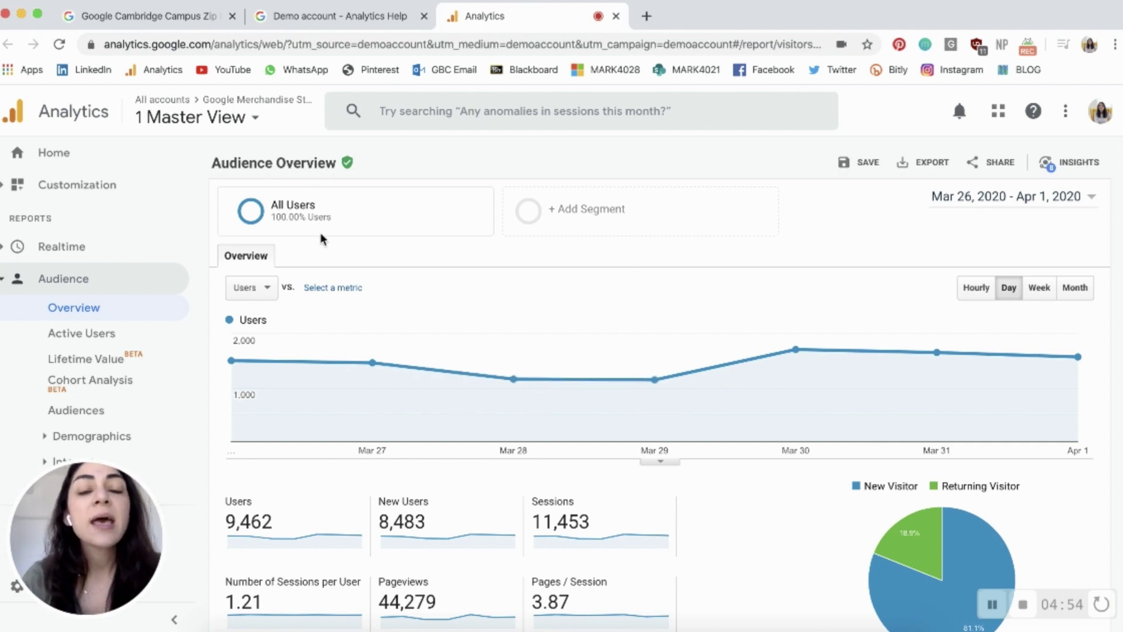
Step: Review the available accounts, properties and views, and choose 1 Master View of the Demo Account's Google Merchandise Store property
{"action": "mouse_move", "coordinate": [321, 233]}
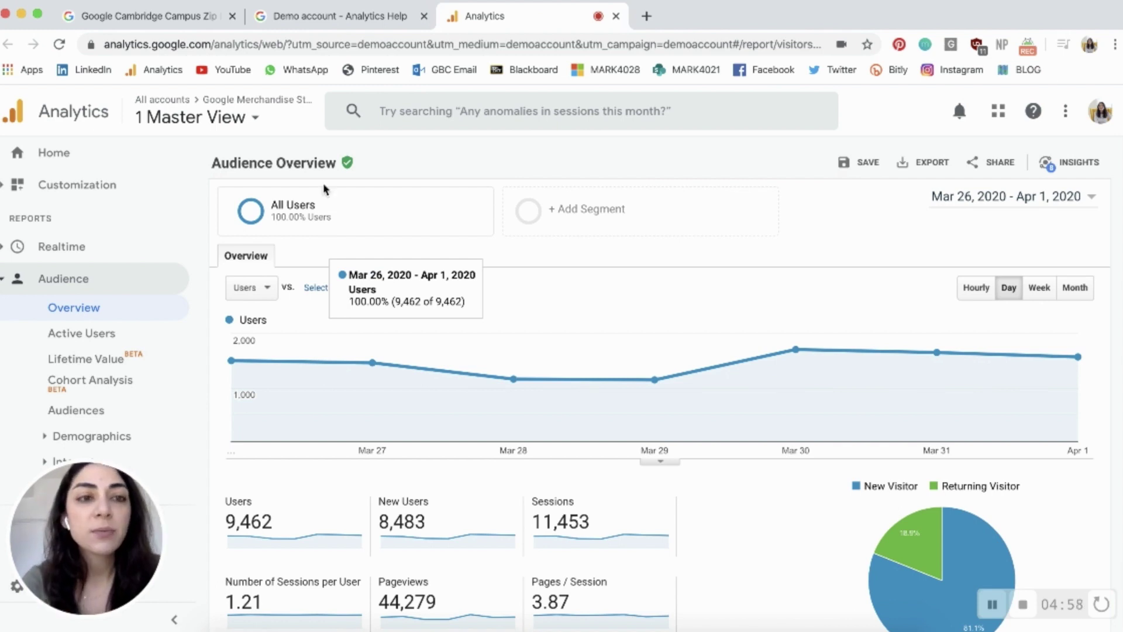
{"action": "left_click", "coordinate": [256, 121]}
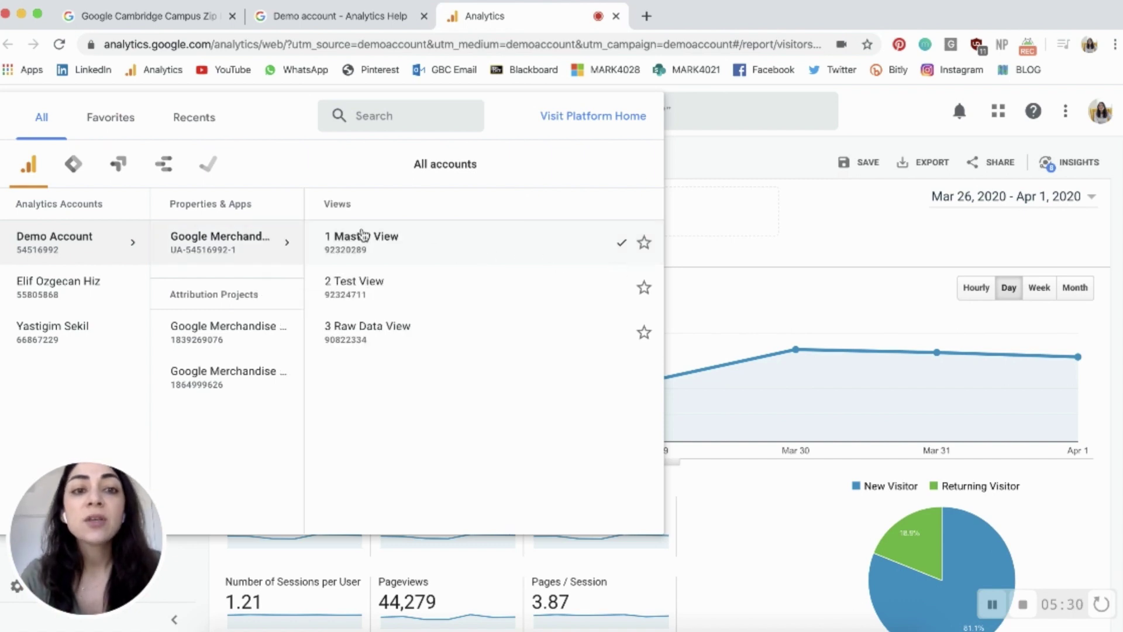
{"action": "left_click", "coordinate": [435, 240]}
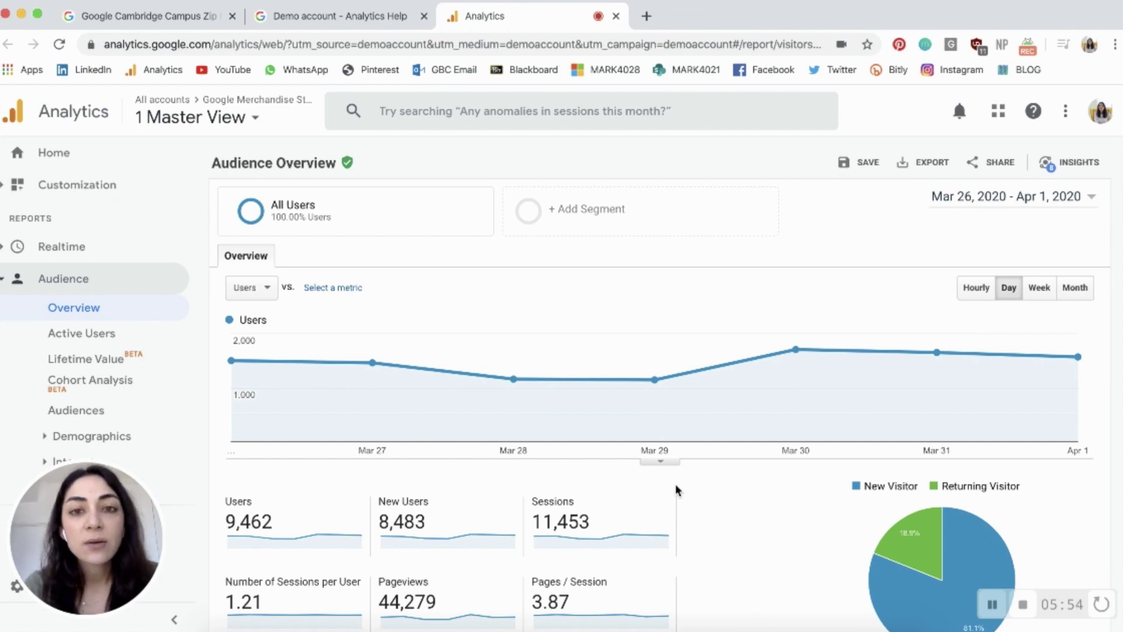
Step: Look over the Audience Overview metrics and the list of available Audience reports
{"action": "scroll", "coordinate": [675, 483], "scroll_direction": "down", "scroll_amount": 1}
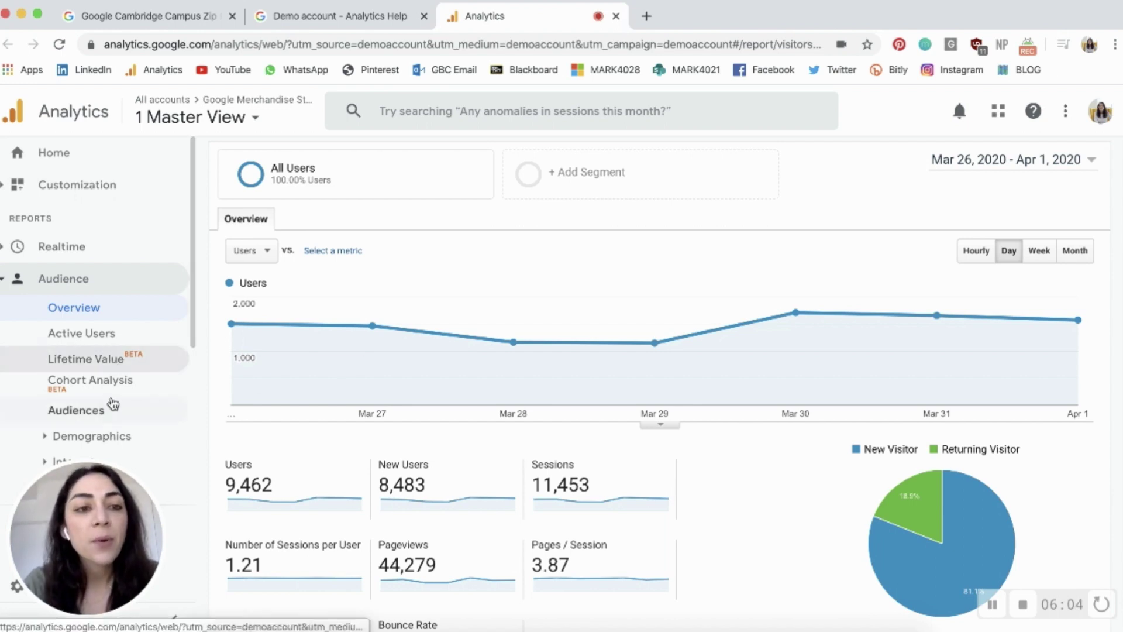
{"action": "scroll", "coordinate": [151, 357], "scroll_direction": "down", "scroll_amount": 3}
{"action": "scroll", "coordinate": [151, 356], "scroll_direction": "down", "scroll_amount": 1}
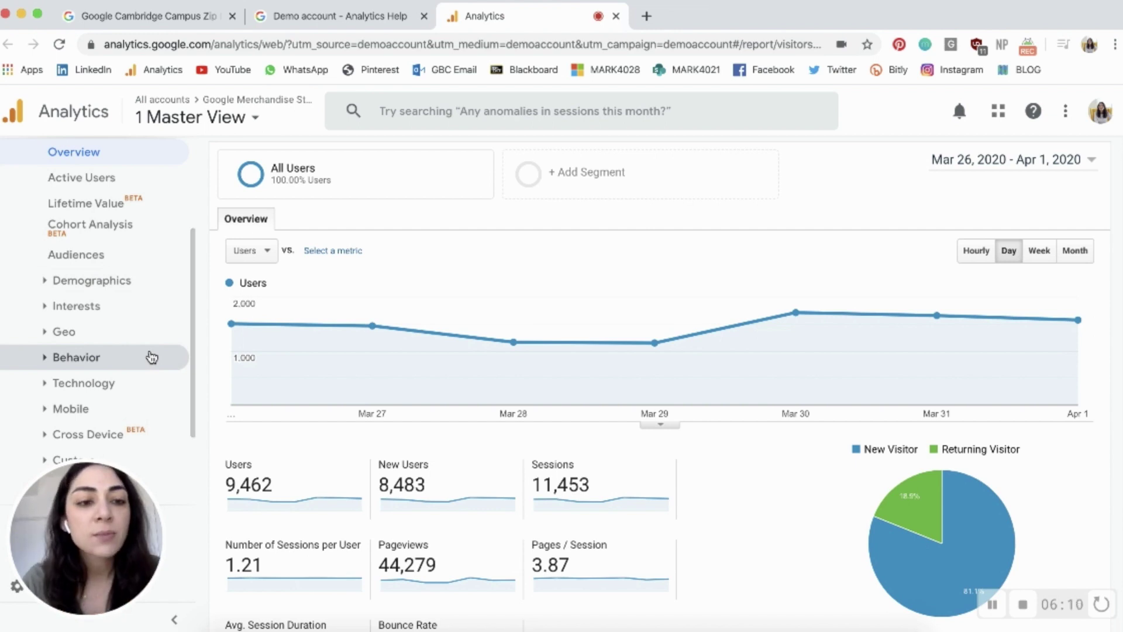
{"action": "mouse_move", "coordinate": [393, 474]}
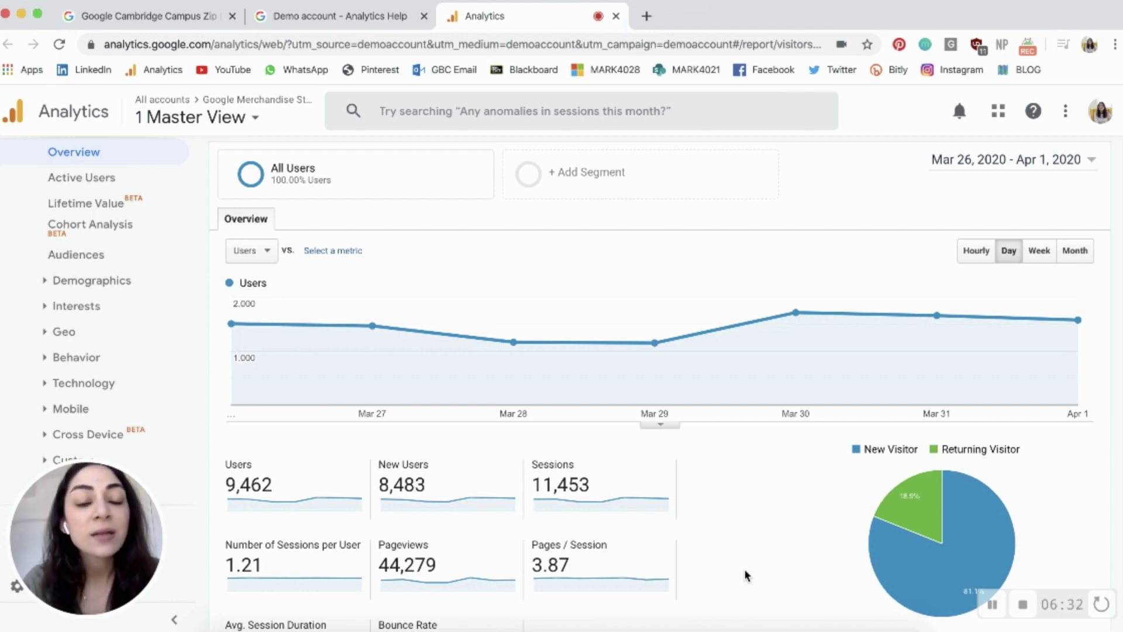
Step: Examine the Audience Overview metrics and the date range options, closing the calendar without changing the dates
{"action": "scroll", "coordinate": [744, 568], "scroll_direction": "down", "scroll_amount": 5}
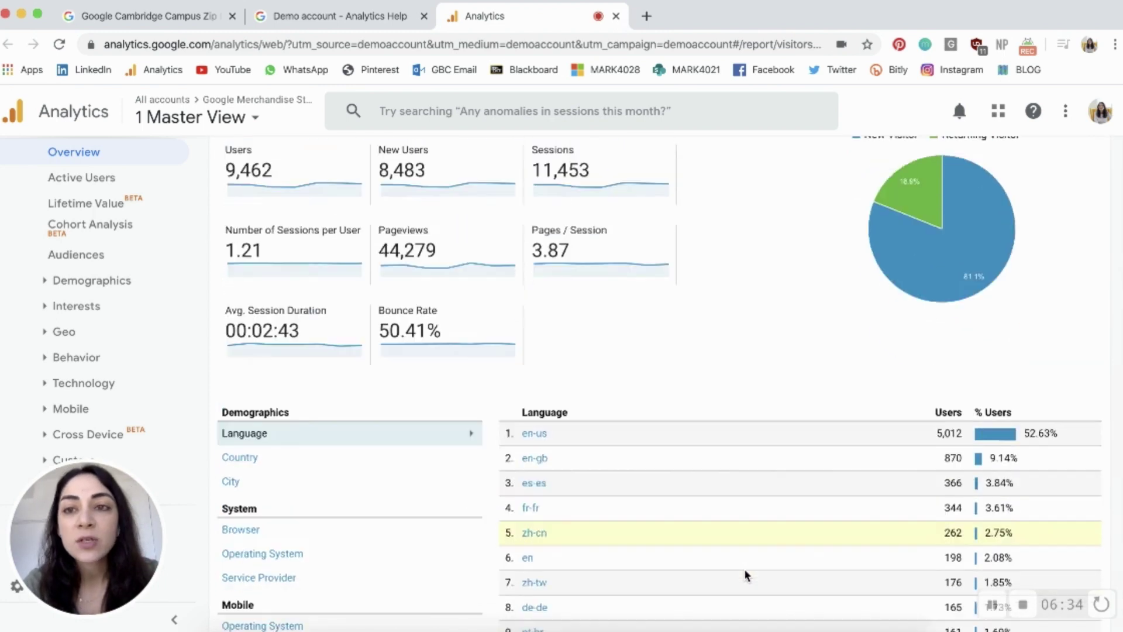
{"action": "scroll", "coordinate": [1080, 336], "scroll_direction": "up", "scroll_amount": 6}
{"action": "left_click", "coordinate": [1087, 198]}
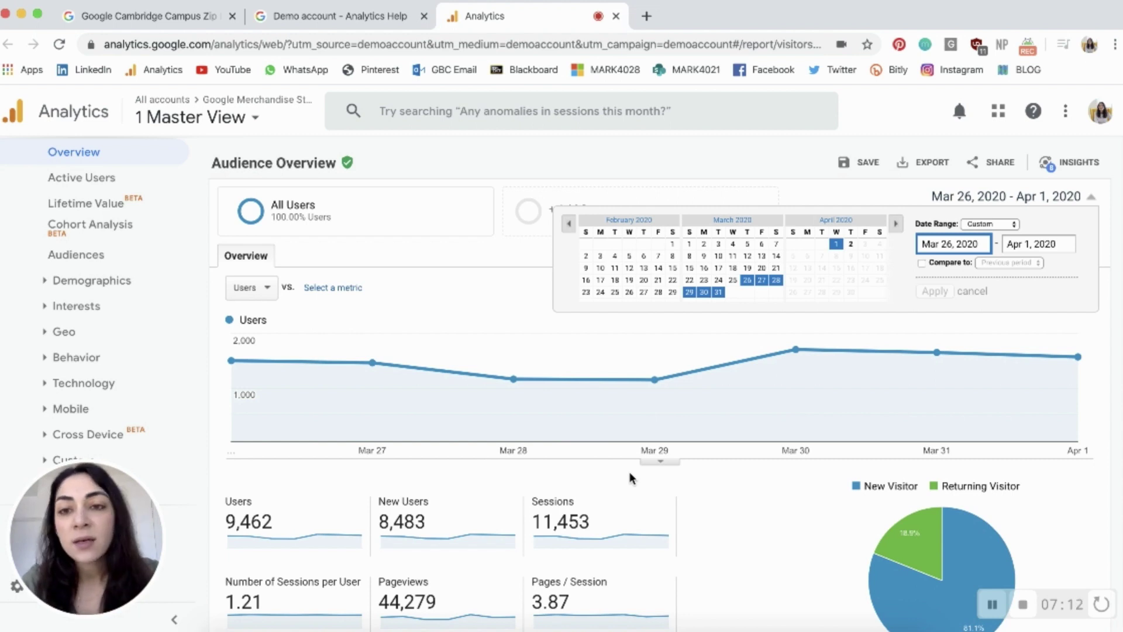
{"action": "left_click", "coordinate": [742, 567]}
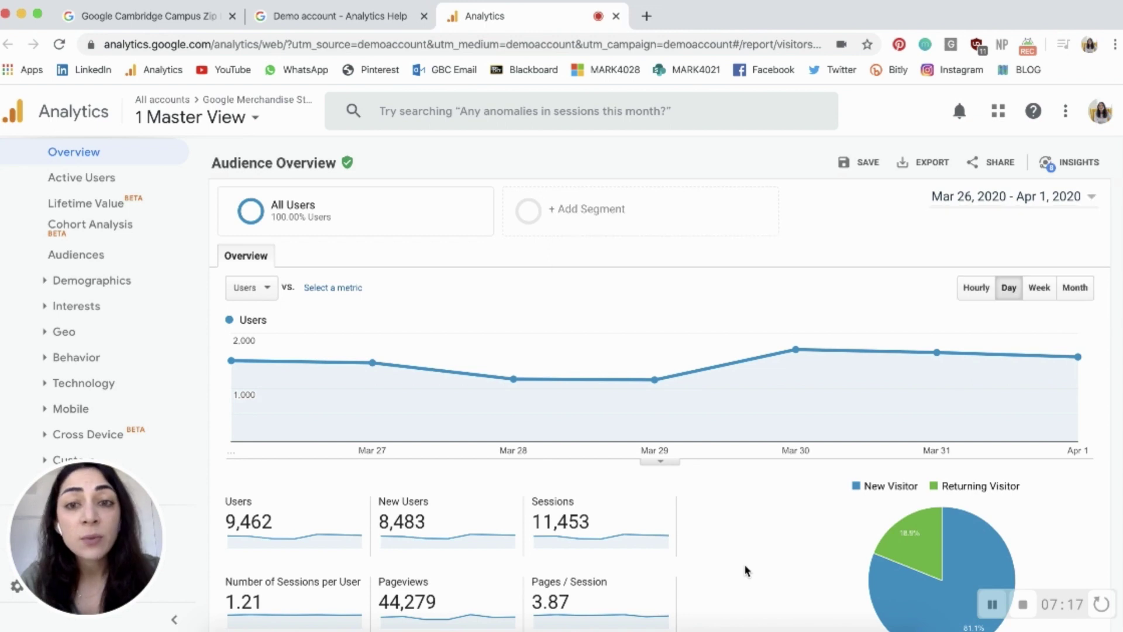
{"action": "scroll", "coordinate": [725, 469], "scroll_direction": "down", "scroll_amount": 2}
{"action": "scroll", "coordinate": [712, 461], "scroll_direction": "down", "scroll_amount": 3}
{"action": "scroll", "coordinate": [713, 460], "scroll_direction": "down", "scroll_amount": 1}
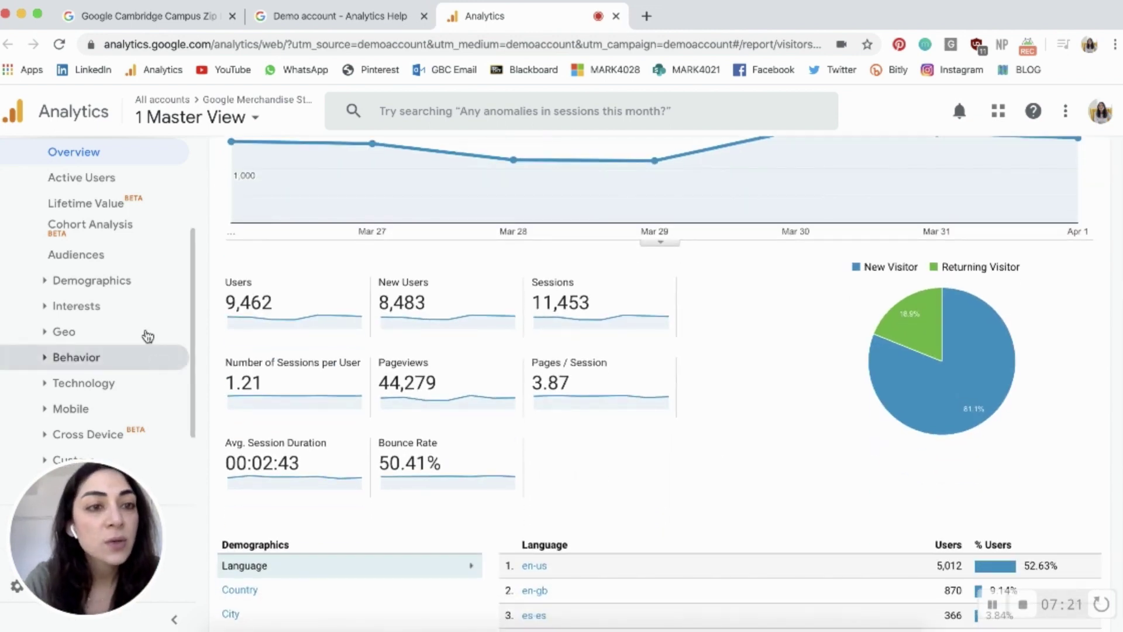
Step: Look through the reports available in the Behavior section of the report navigation and collapse it again
{"action": "scroll", "coordinate": [148, 336], "scroll_direction": "up", "scroll_amount": 4}
{"action": "left_click", "coordinate": [52, 376]}
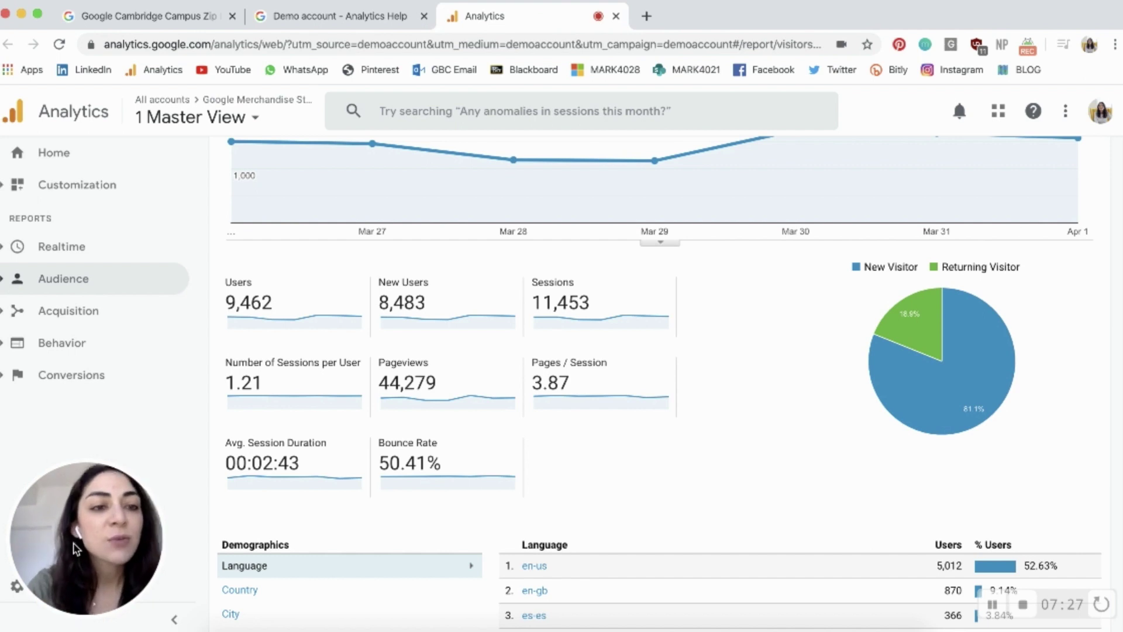
{"action": "left_click", "coordinate": [5, 349]}
{"action": "scroll", "coordinate": [53, 410], "scroll_direction": "down", "scroll_amount": 1}
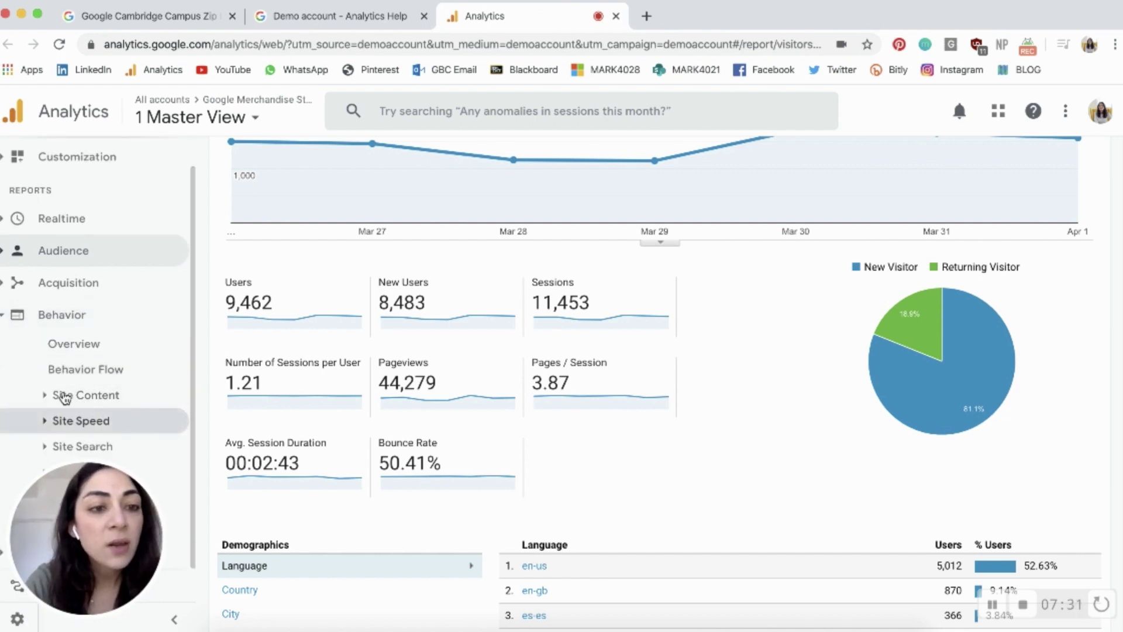
{"action": "left_click", "coordinate": [61, 315]}
Step: Open the Ecommerce Overview report in the Conversions section
{"action": "left_click", "coordinate": [67, 375]}
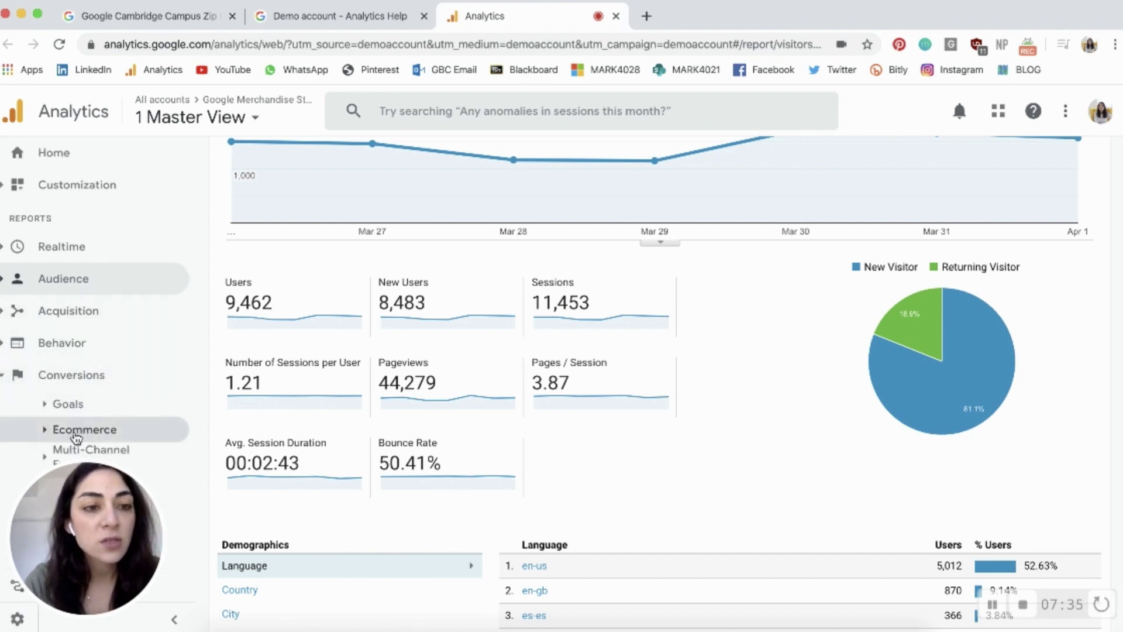
{"action": "left_click", "coordinate": [79, 431]}
{"action": "scroll", "coordinate": [144, 459], "scroll_direction": "down", "scroll_amount": 2}
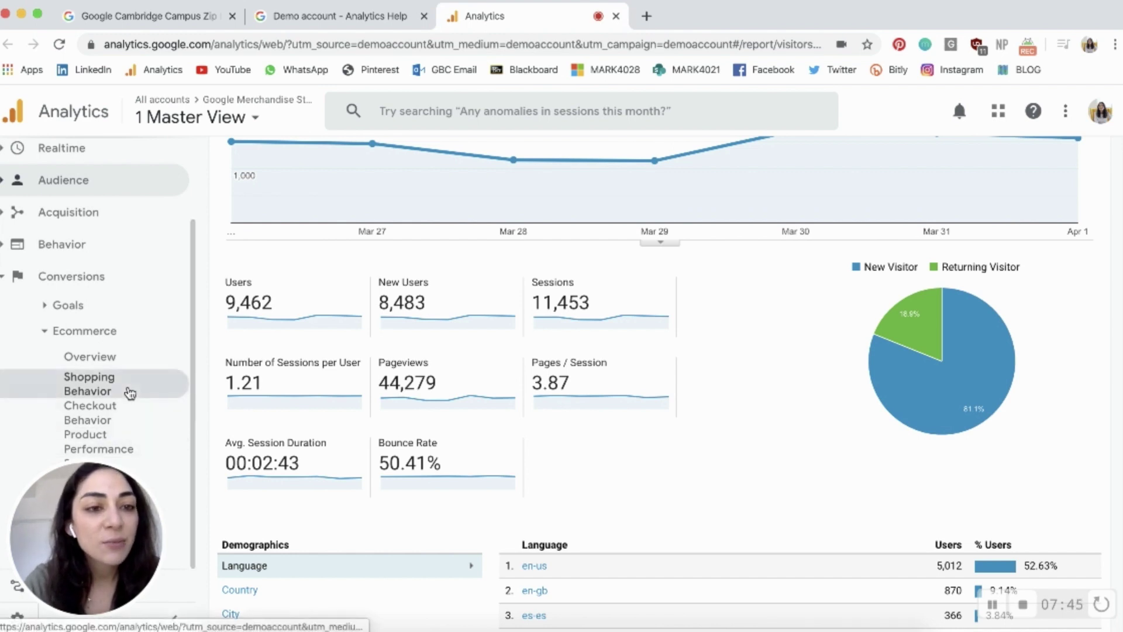
{"action": "left_click", "coordinate": [104, 361]}
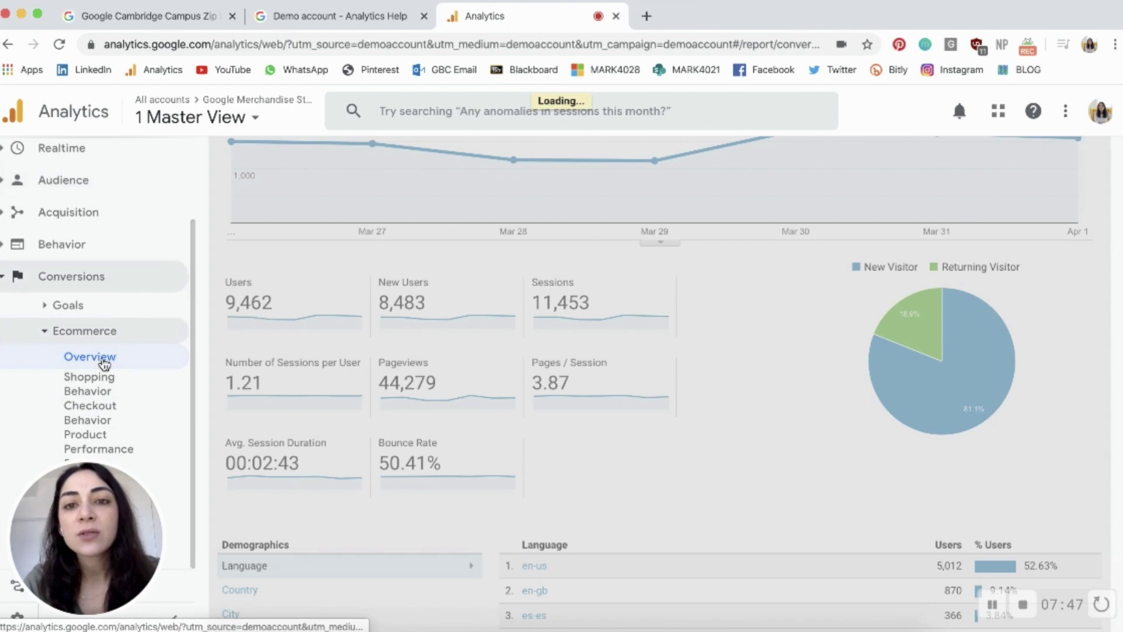